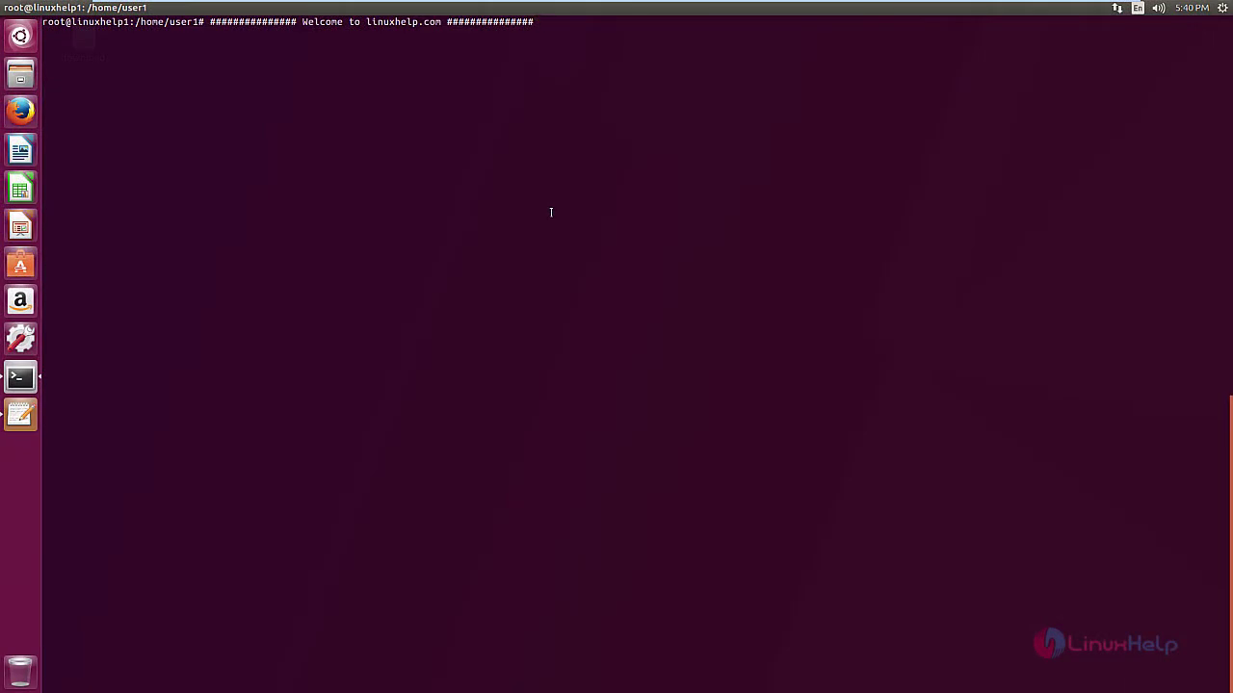
# - Start a fresh root prompt after the banner and clear the terminal screen
pyautogui.press('Return')
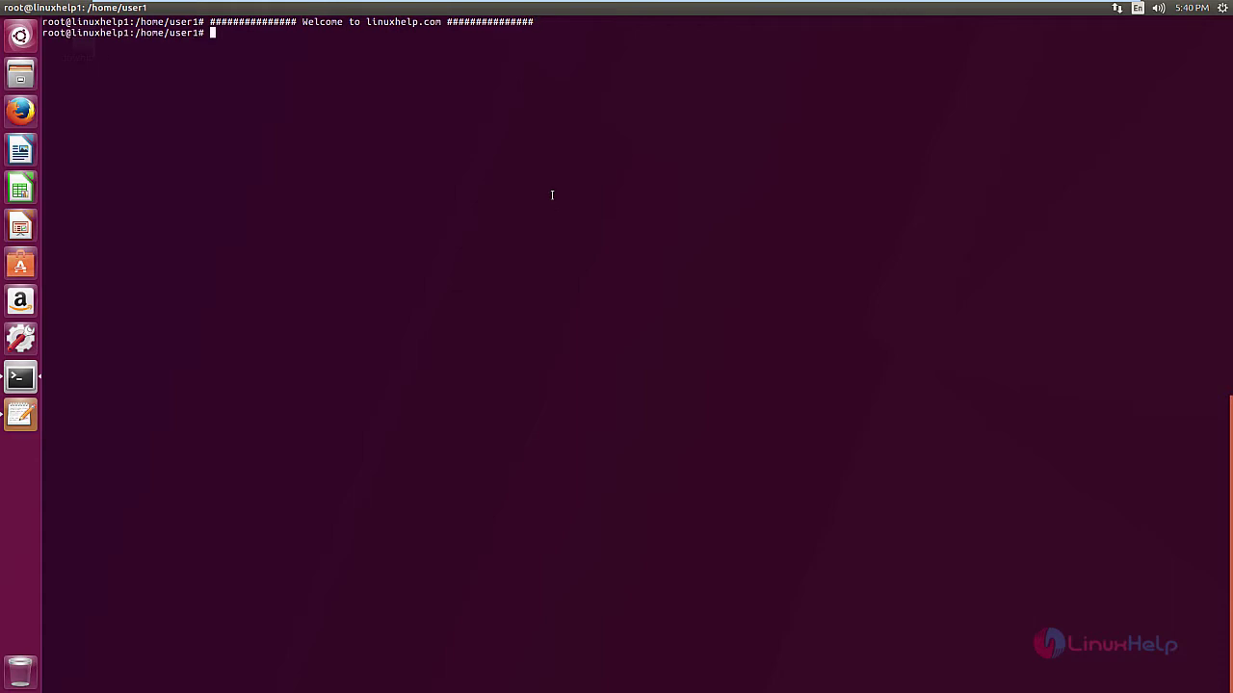
pyautogui.hotkey('ctrl', 'l')
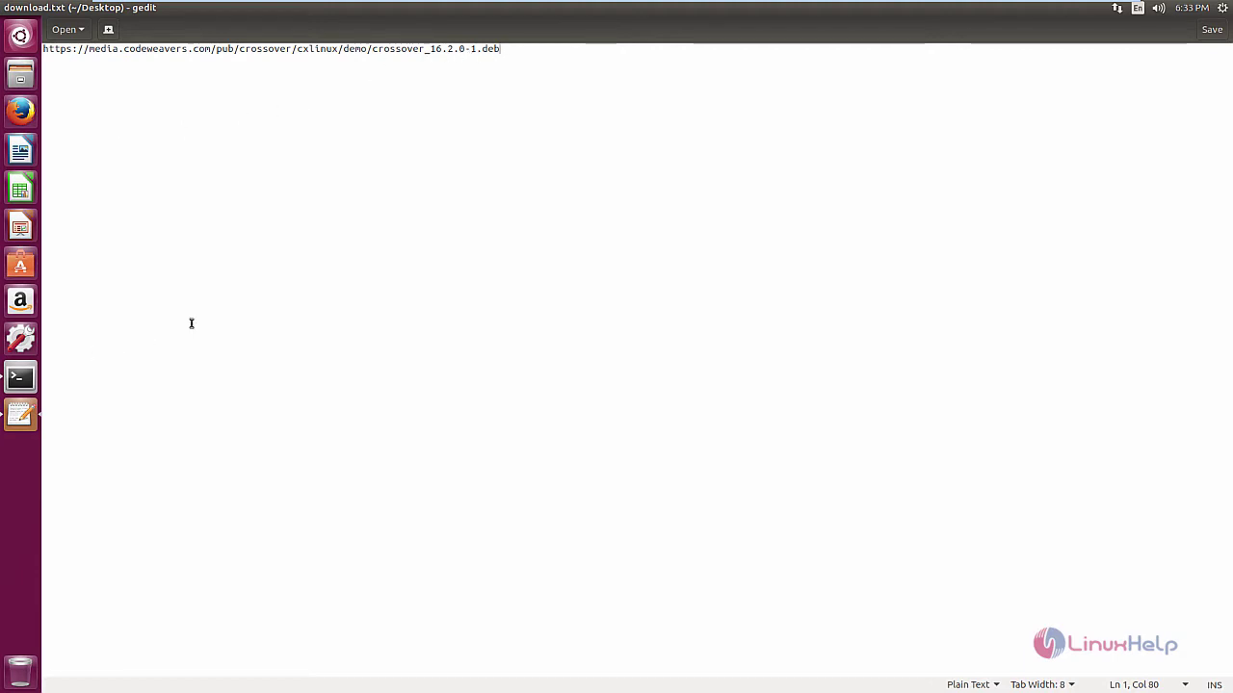
# - List /home/user1 with ll to confirm crossover_16.2.0-1.deb is present, then begin a dpkg -i command
pyautogui.hotkey('alt', 'Tab')
pyautogui.write('ll')
pyautogui.press('Return')
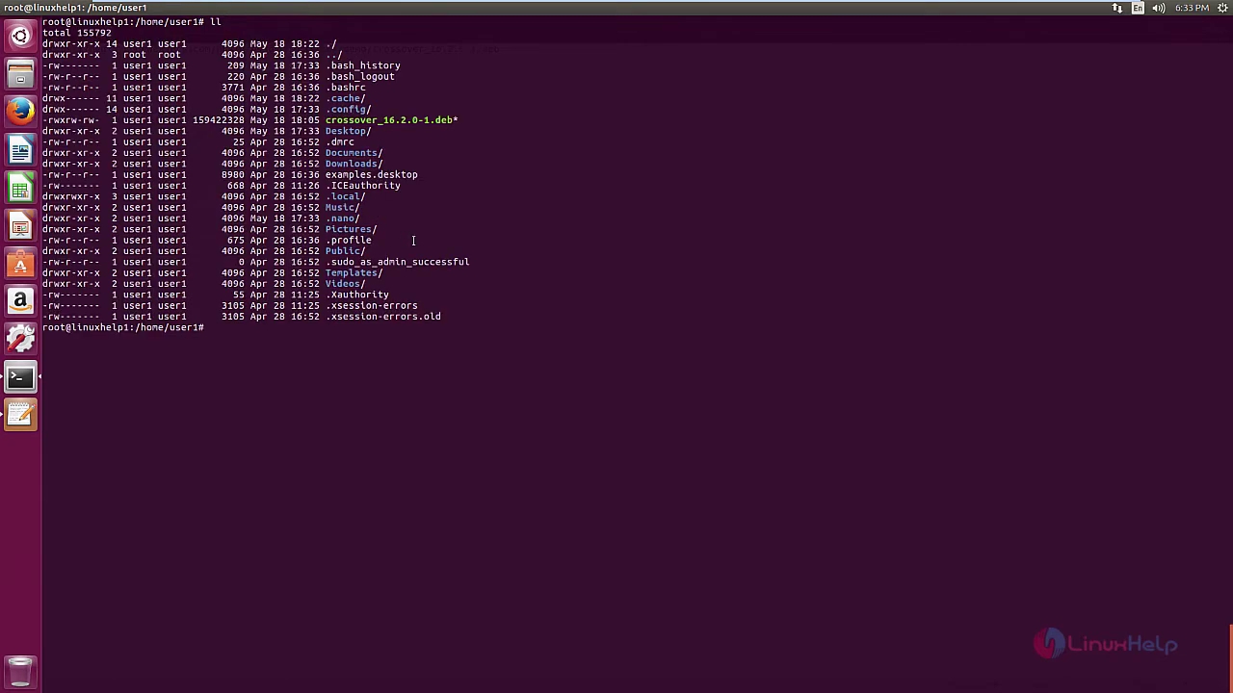
pyautogui.moveTo(325, 119); pyautogui.dragTo(453, 120)
pyautogui.click(484, 252)
pyautogui.write('dpkg -i cr')
# - Install crossover_16.2.0-1.deb with dpkg -i, which fails on dependencies, and enter apt-get -f install
pyautogui.press('Tab')
pyautogui.hotkey('ctrl', 'l')
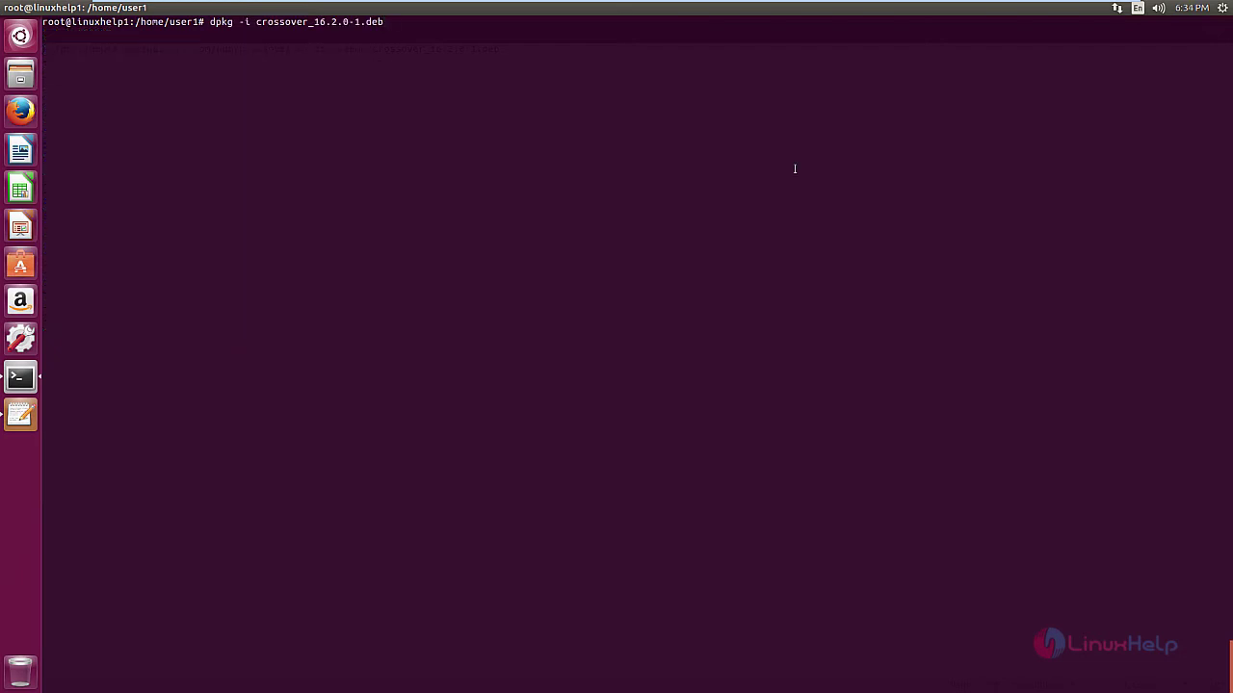
pyautogui.press('Return')
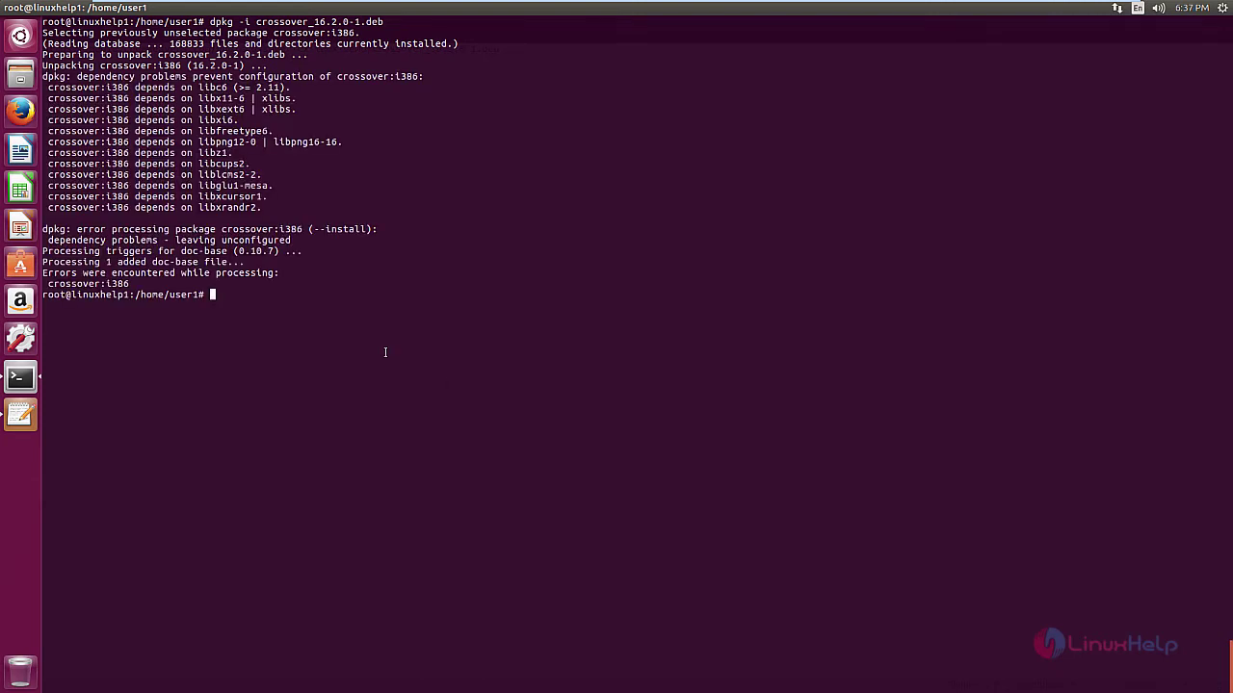
pyautogui.write('apt-get -f install')
# - Run apt-get -f install and answer y so crossover 16.2.0-1 and its dependencies get installed
pyautogui.press('Return')
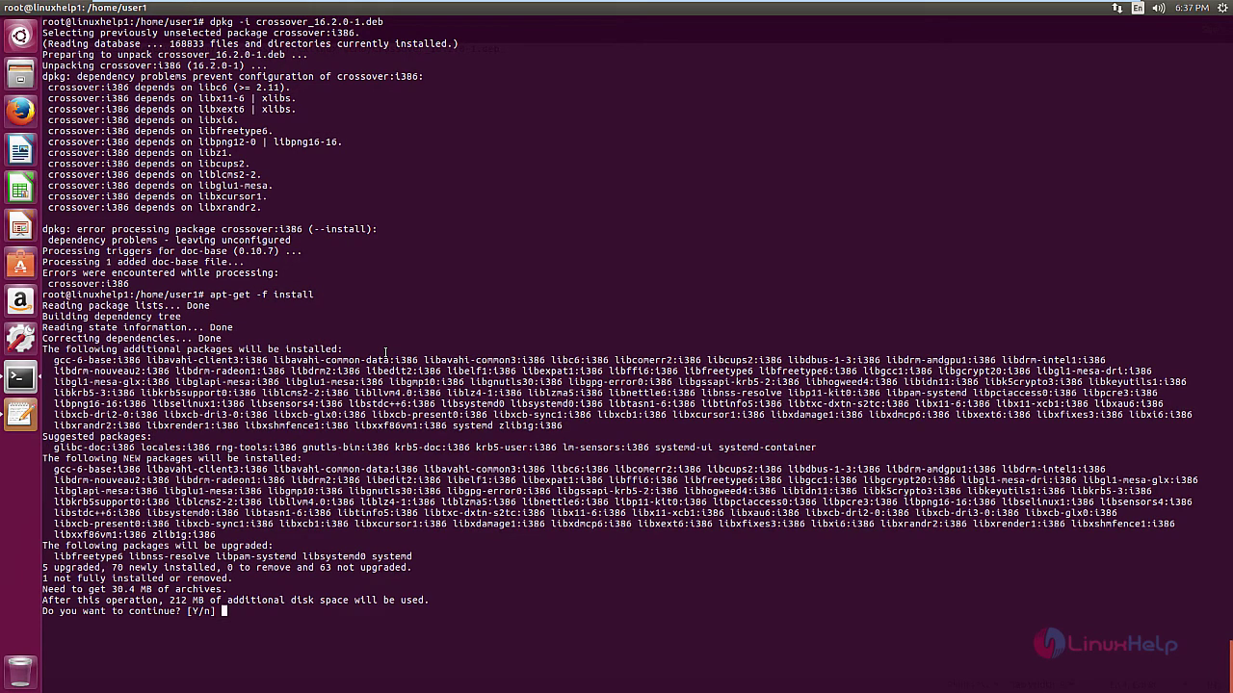
pyautogui.write('y')
pyautogui.press('Return')
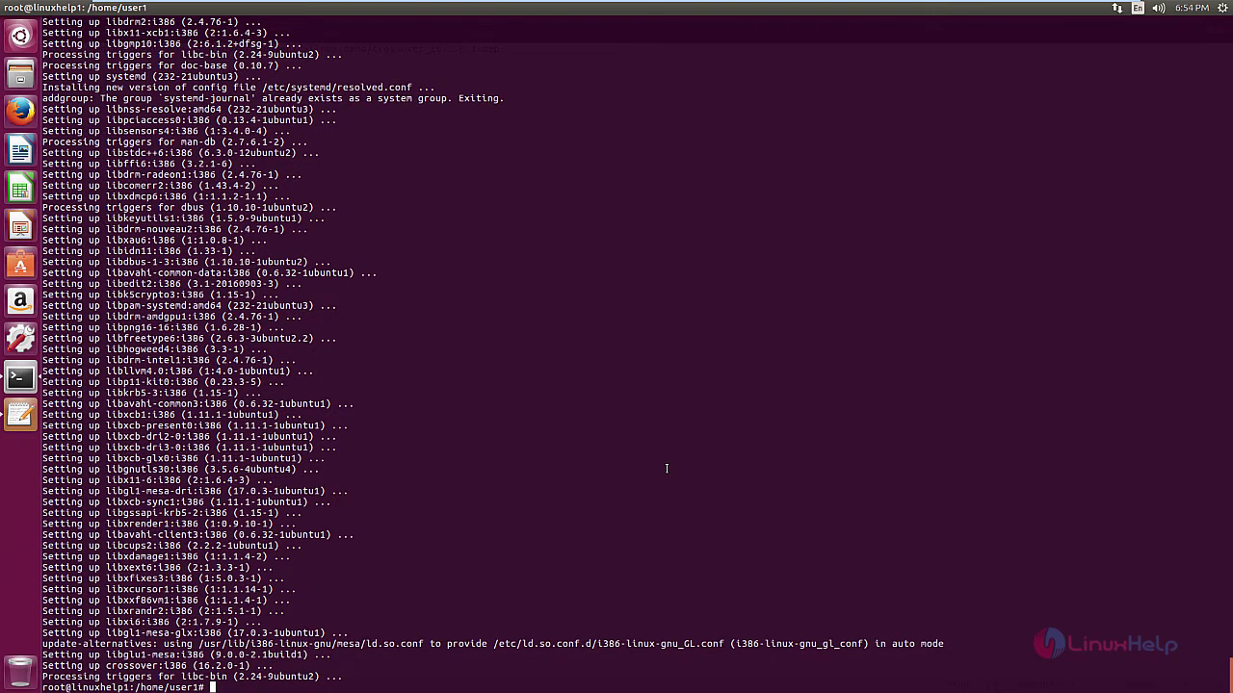
pyautogui.click(20, 36)
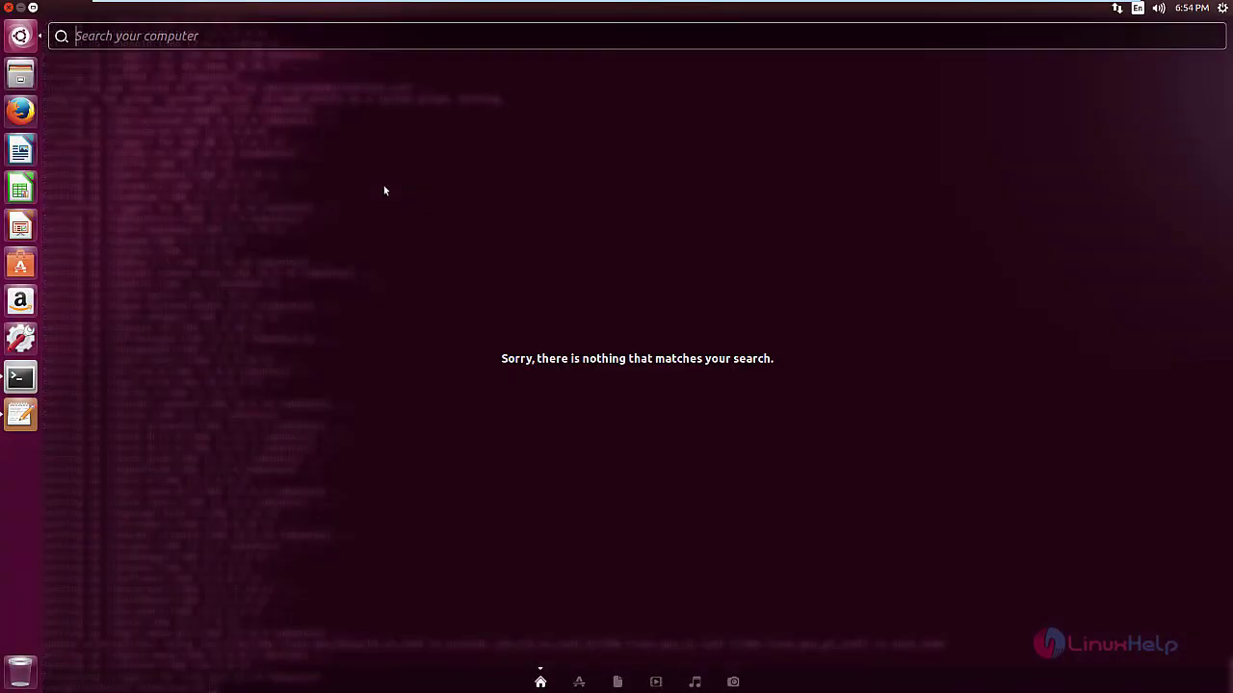
# - Search the Dash for 'cross' and launch CrossOver from the results
pyautogui.write('cross')
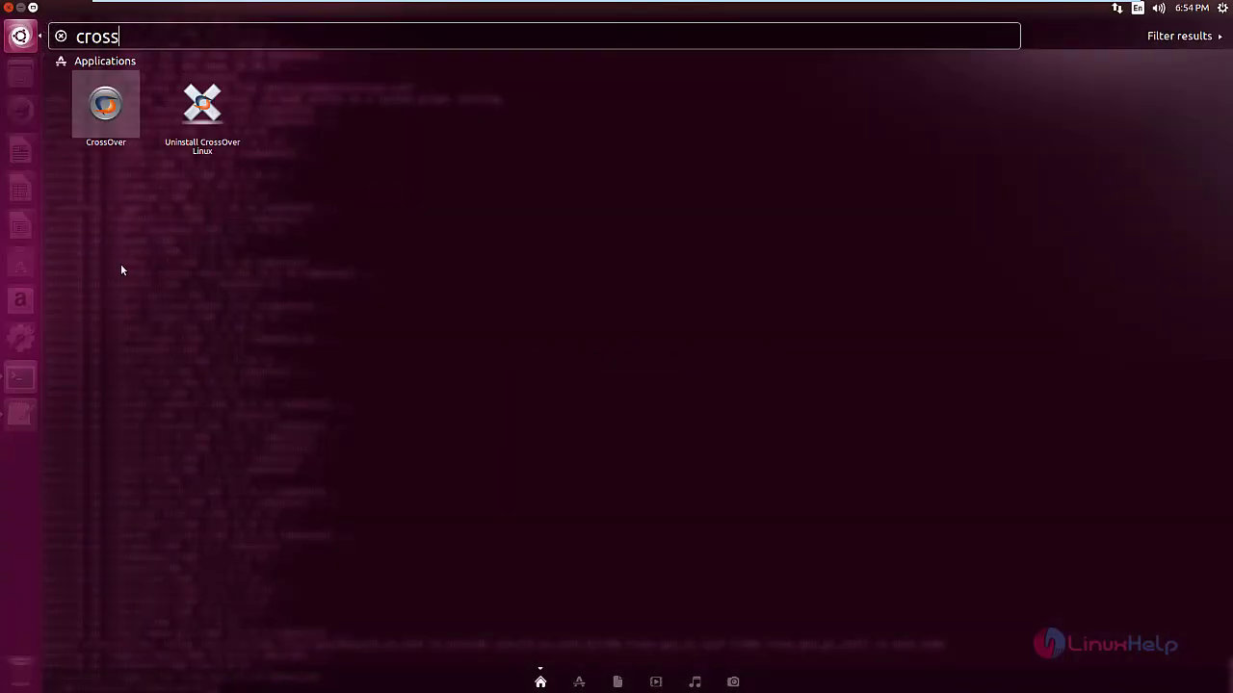
pyautogui.click(106, 106)
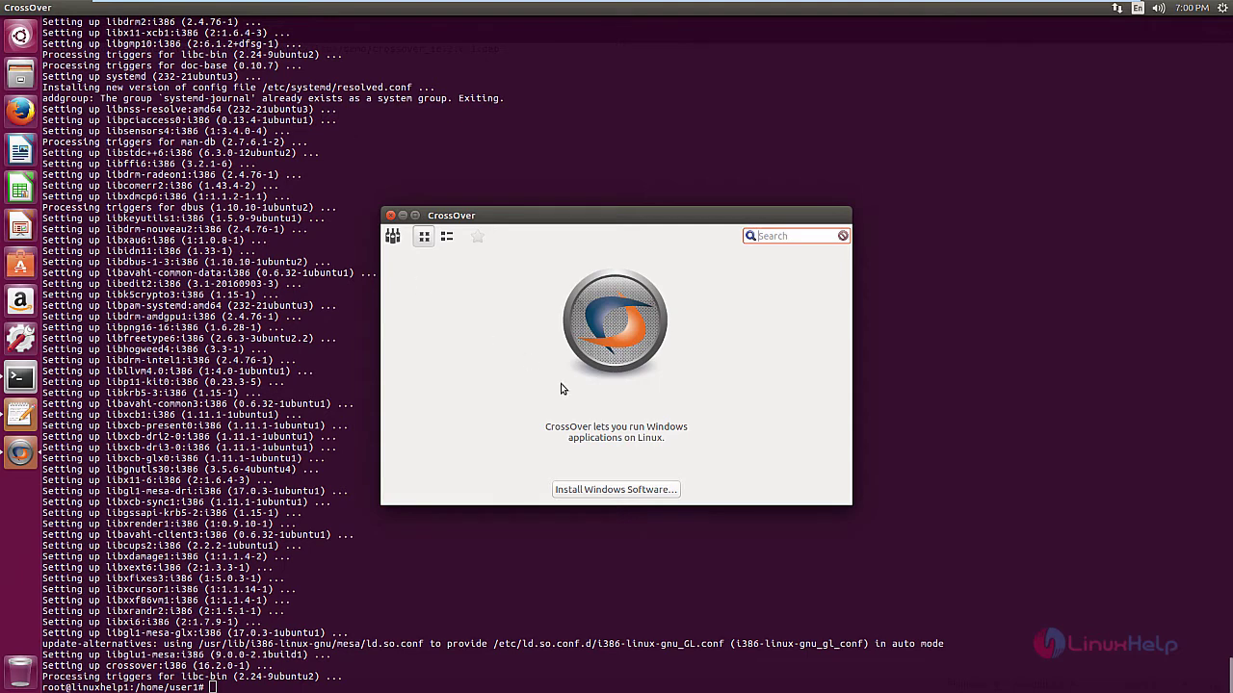
# - Browse CrossOver's available Windows applications, pick CCleaner and start its installation
pyautogui.click(661, 493)
pyautogui.moveTo(775, 31); pyautogui.dragTo(487, 280)
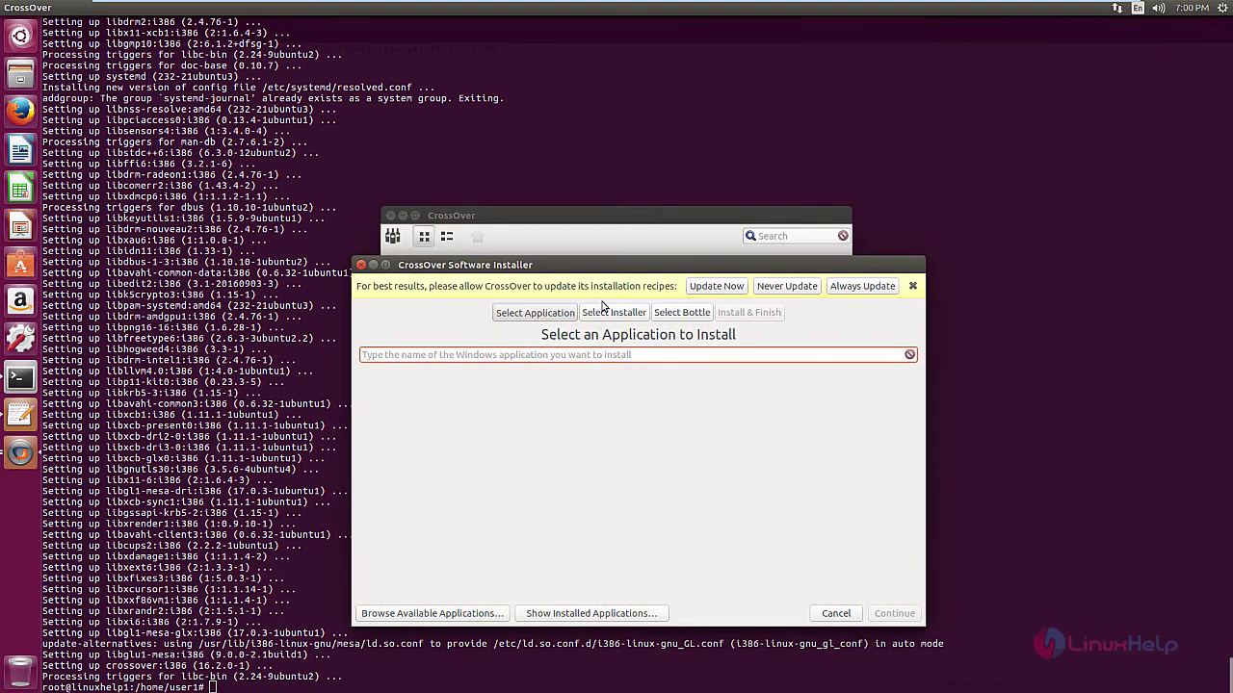
pyautogui.click(474, 616)
pyautogui.scroll(-1, 424, 520)
pyautogui.scroll(1, 426, 527)
pyautogui.click(391, 466)
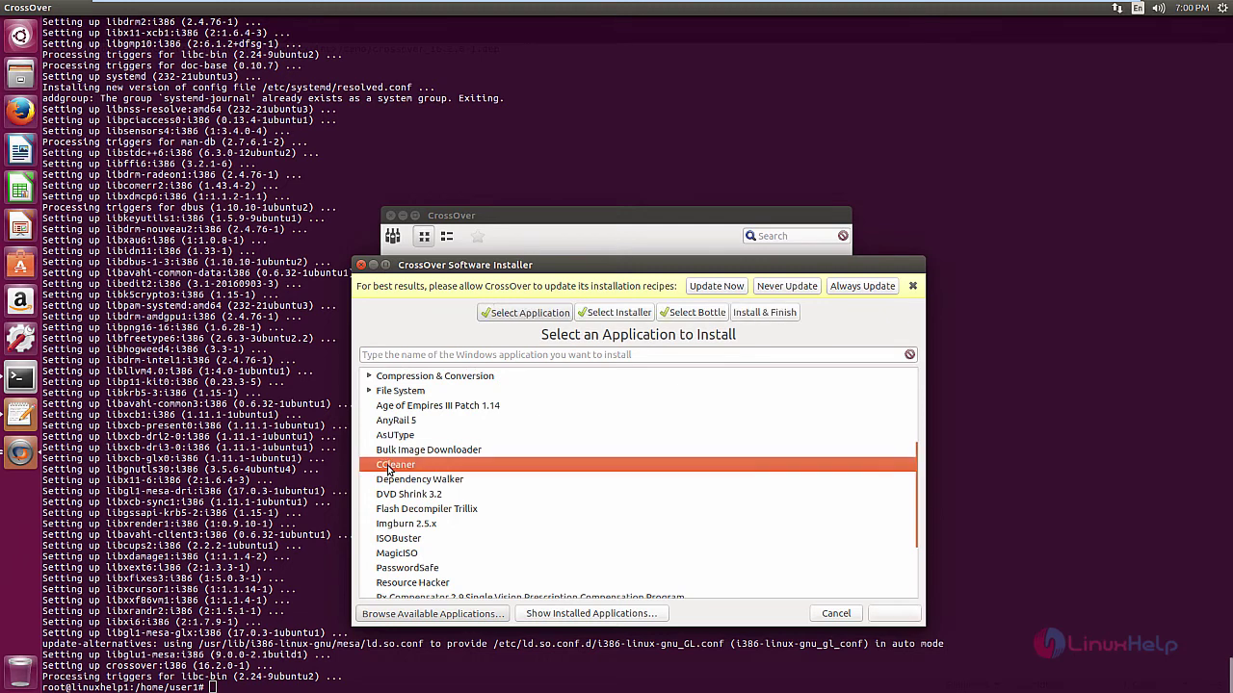
pyautogui.click(902, 624)
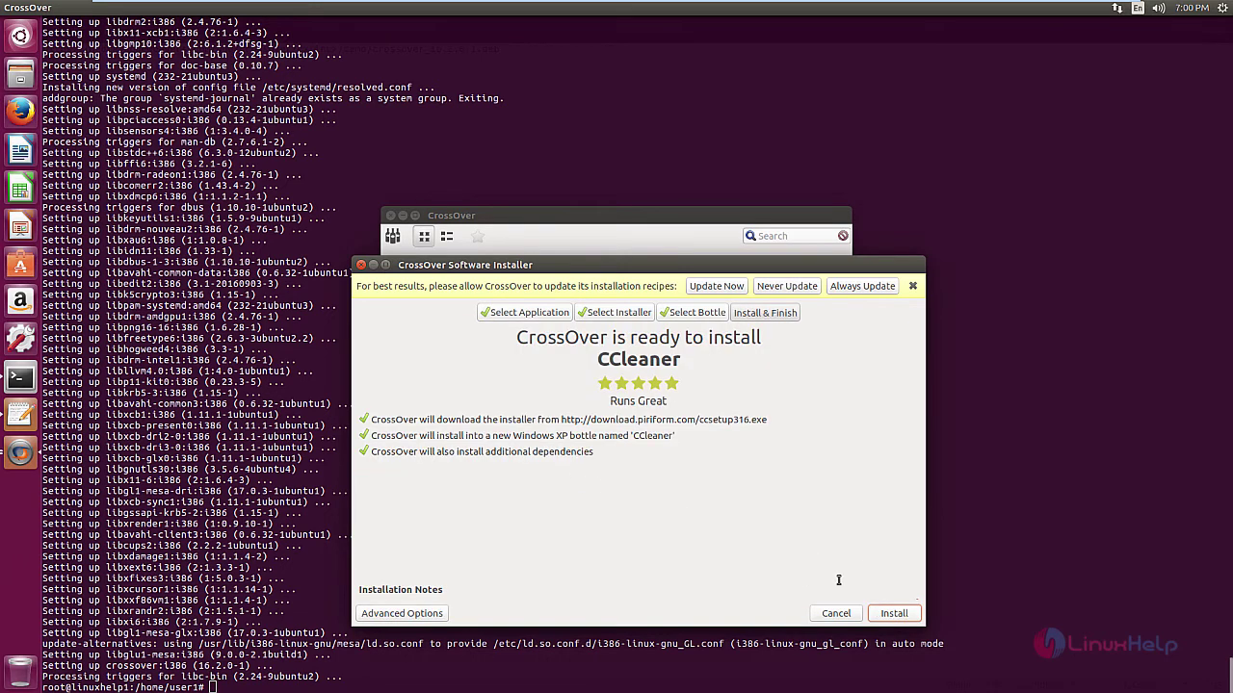
pyautogui.click(913, 617)
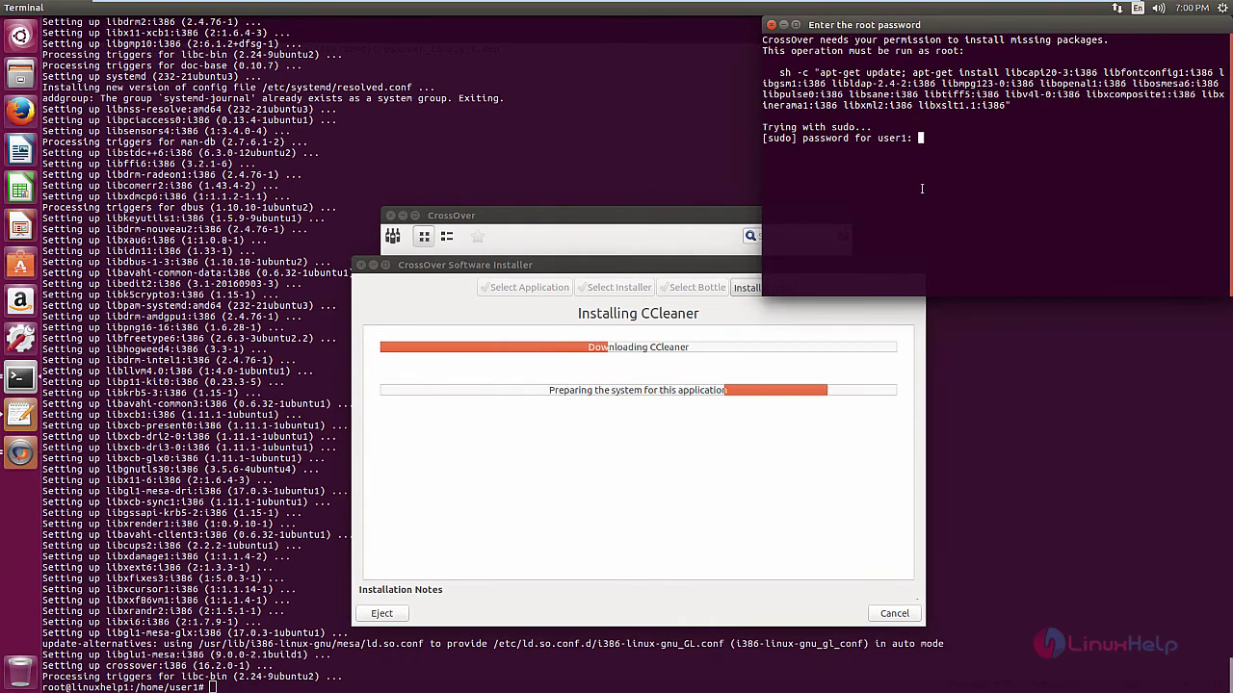
# - Submit the root password and confirm with y to install the 56 new and 4 upgraded packages
pyautogui.press('Return')
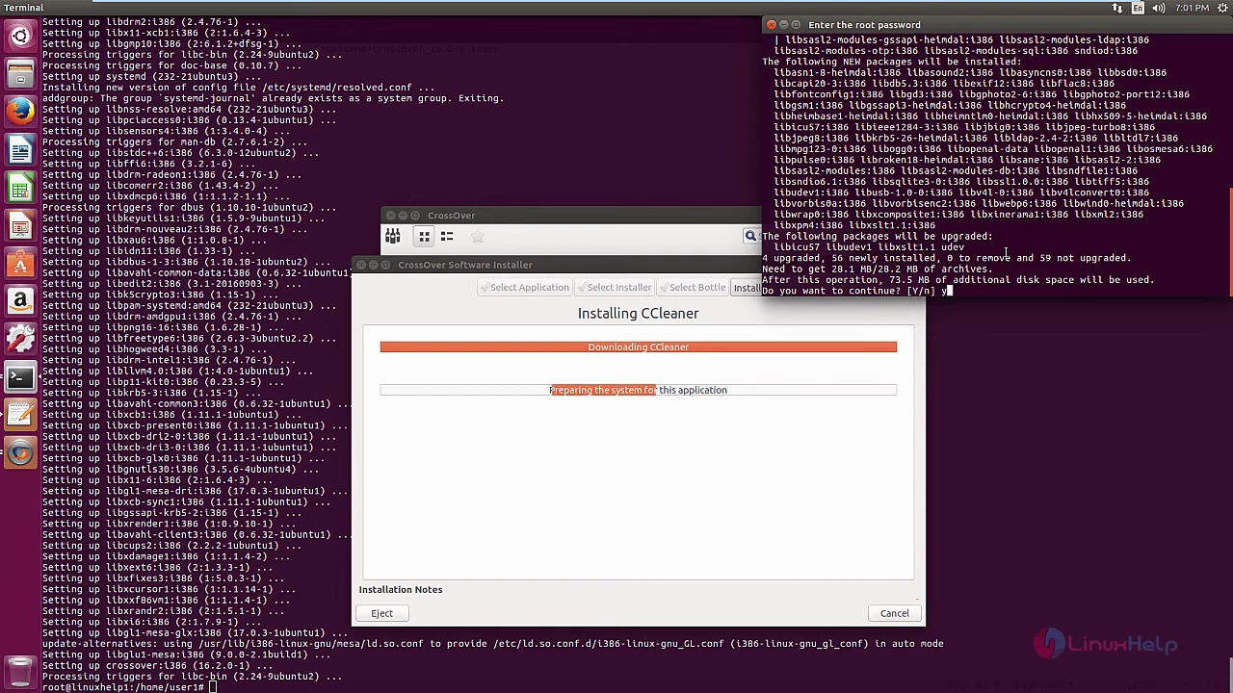
pyautogui.write('y')
pyautogui.press('Return')
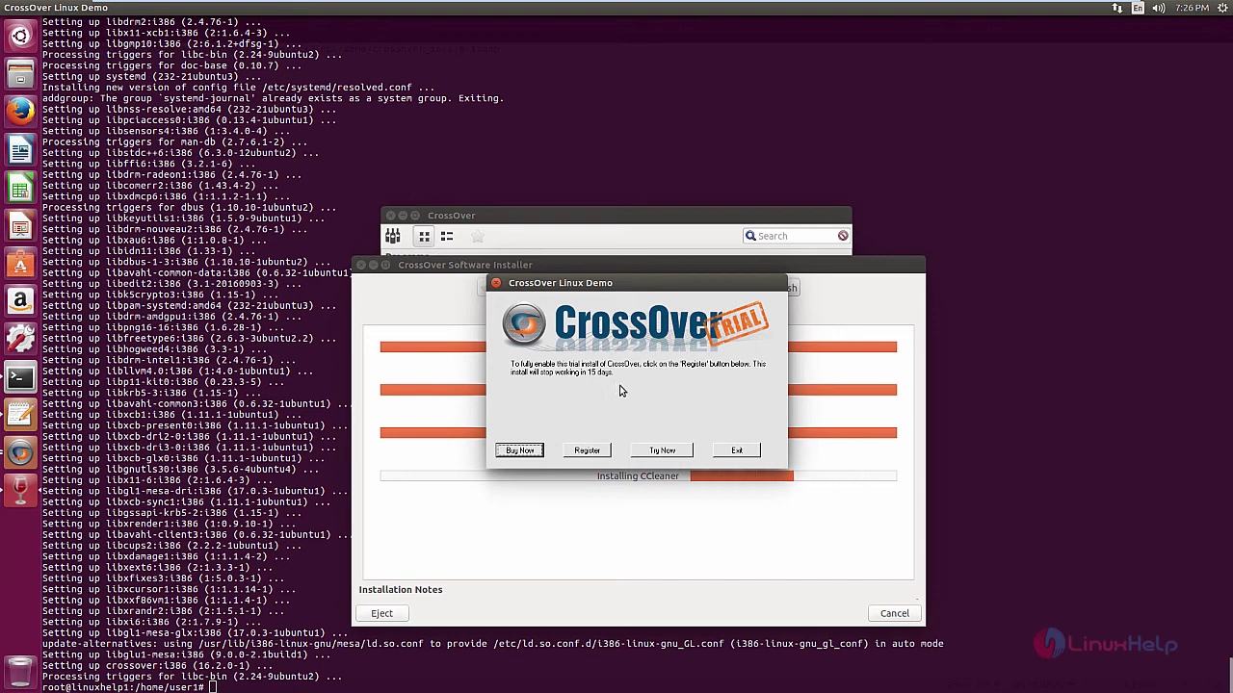
# - Continue the CrossOver trial and run the CCleaner v3.16 setup in English with default options
pyautogui.click(662, 450)
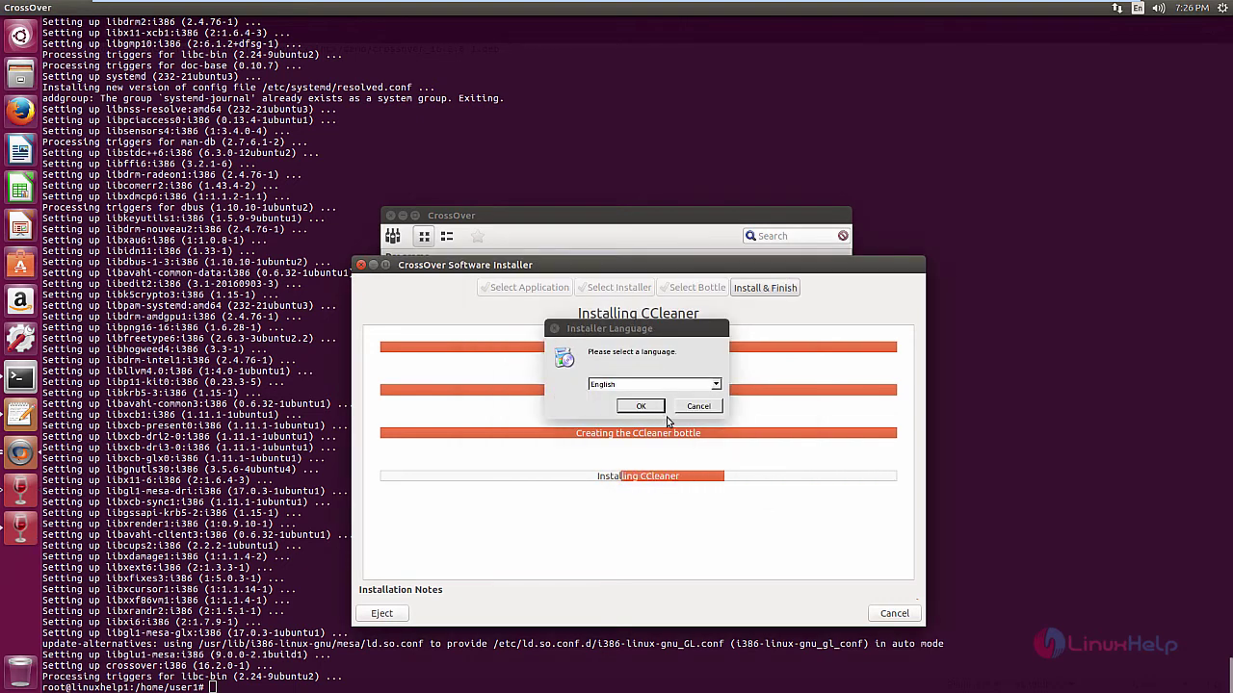
pyautogui.click(635, 406)
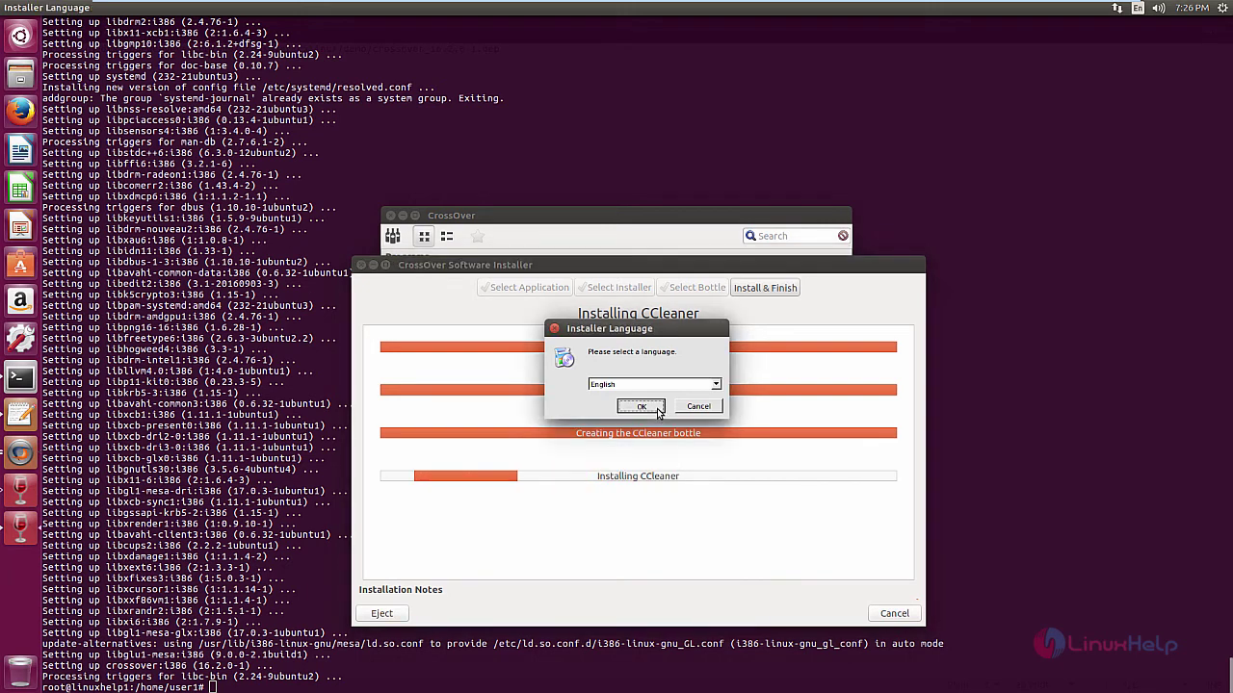
pyautogui.click(709, 480)
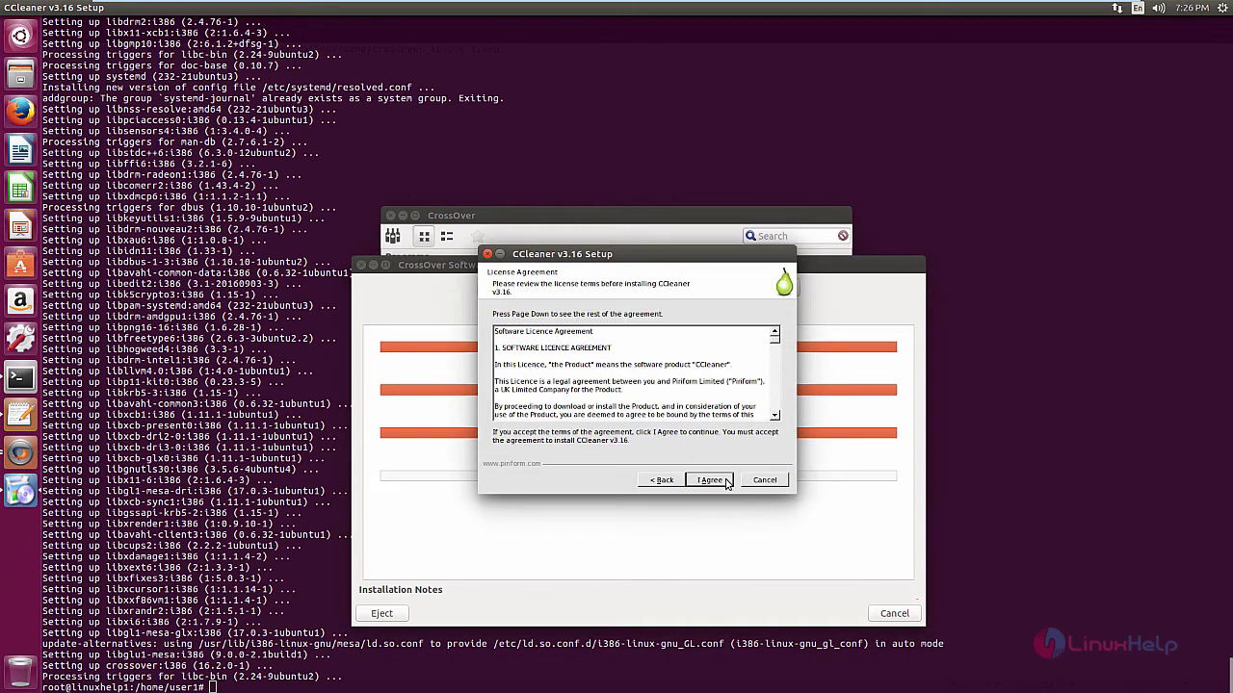
pyautogui.click(710, 480)
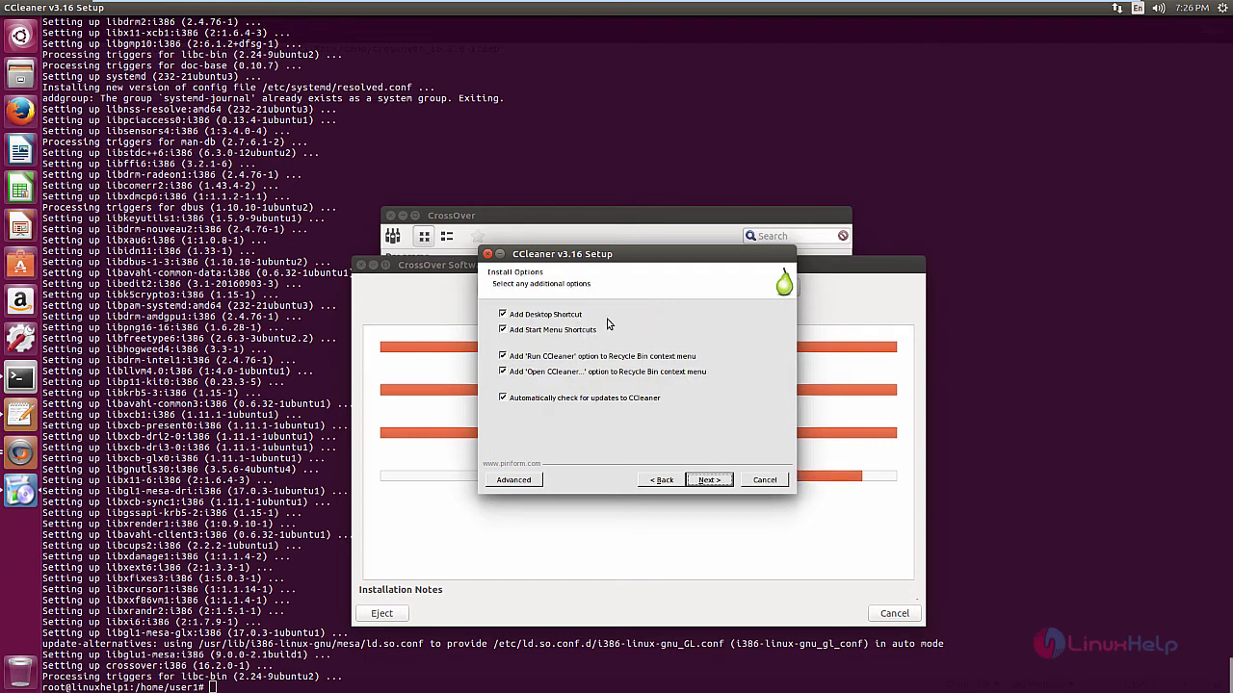
pyautogui.click(724, 480)
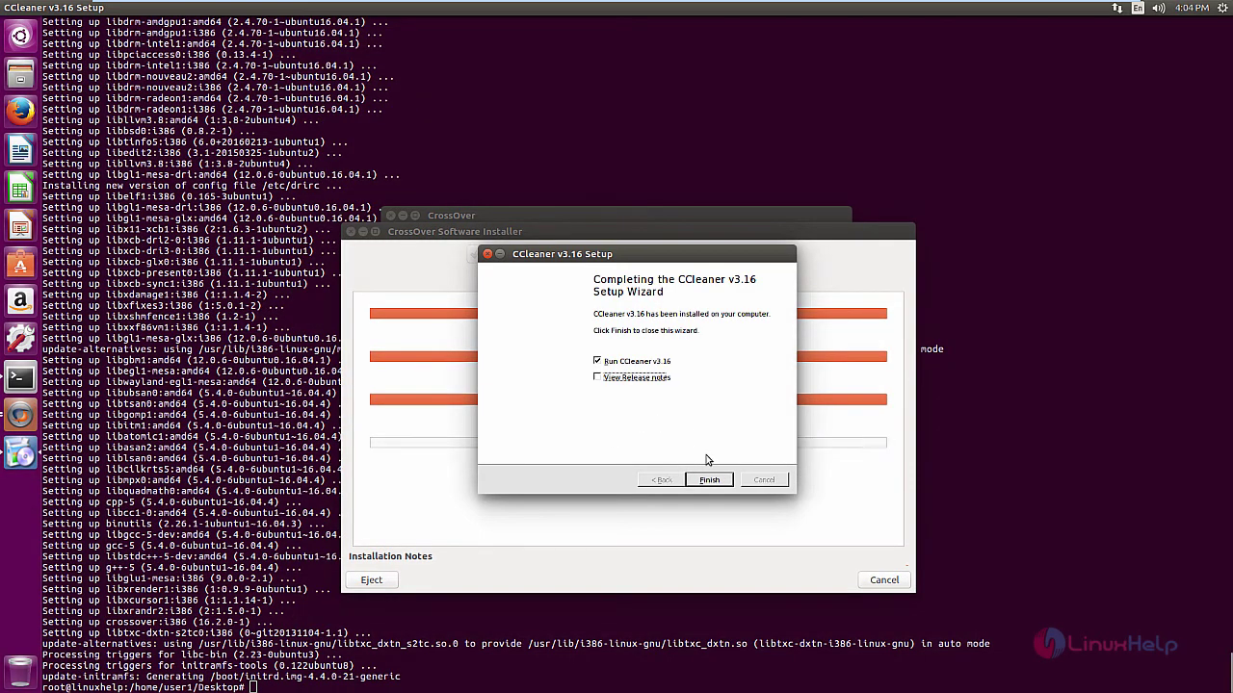
# - Finish the CCleaner setup to launch it, then minimise CCleaner and the CrossOver installer
pyautogui.click(720, 482)
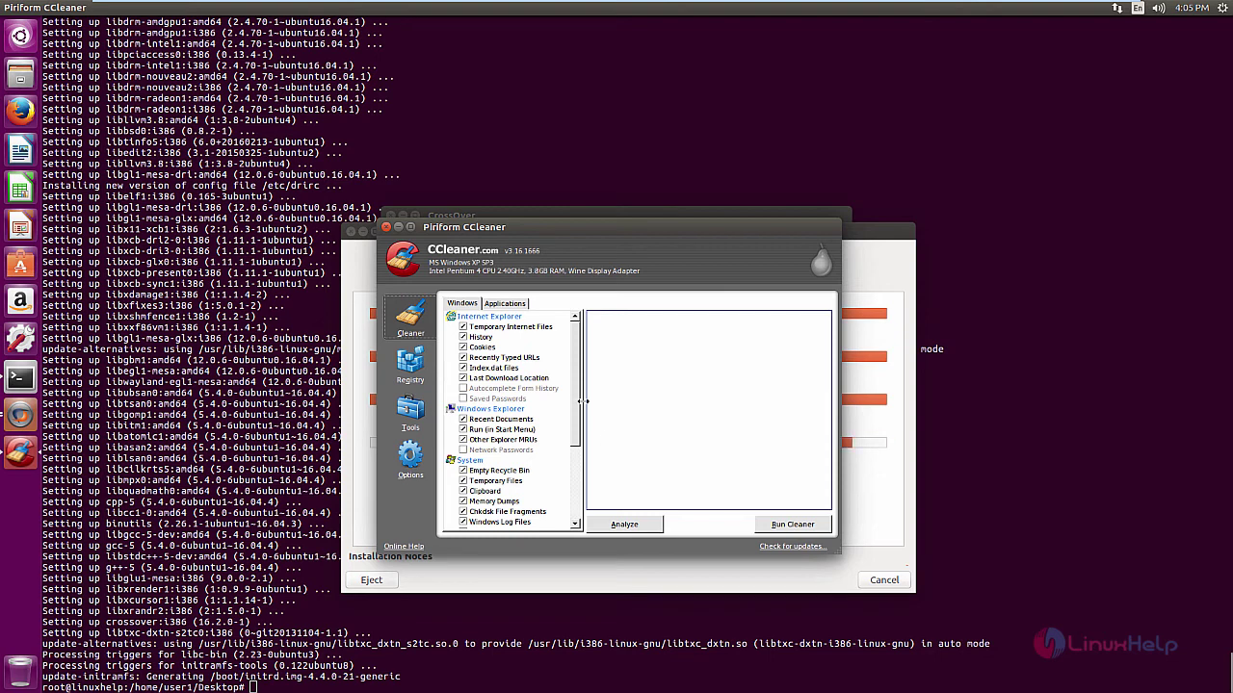
pyautogui.click(398, 229)
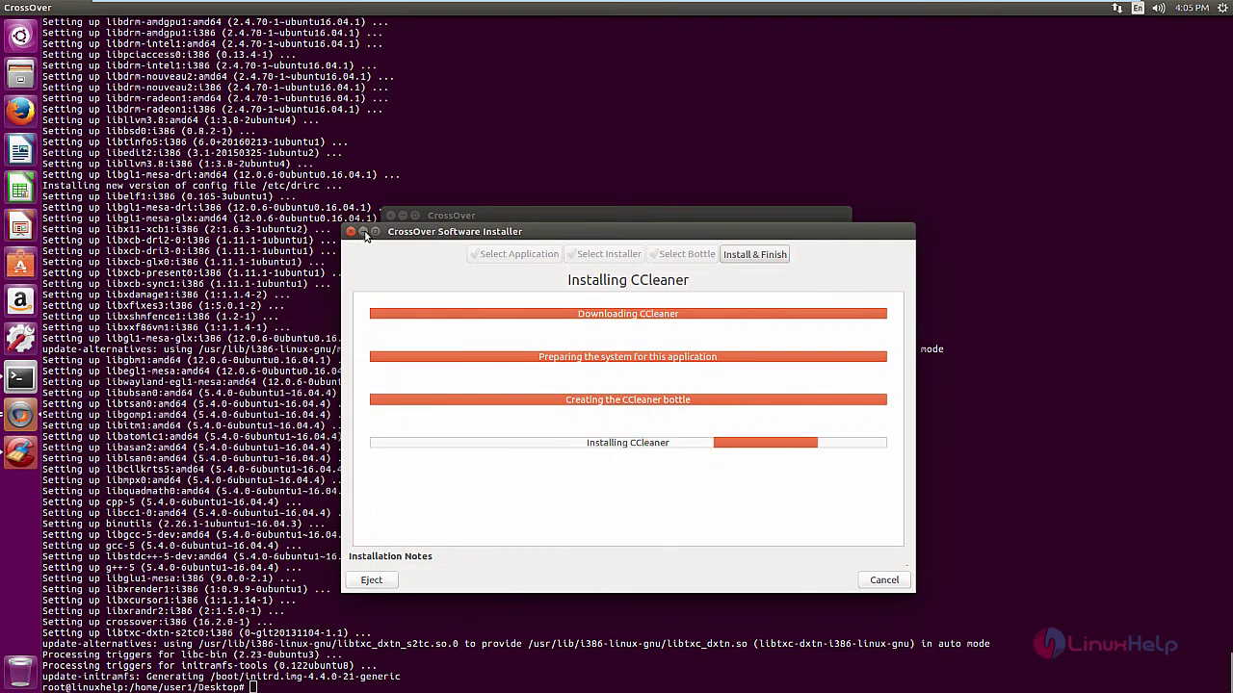
pyautogui.click(363, 232)
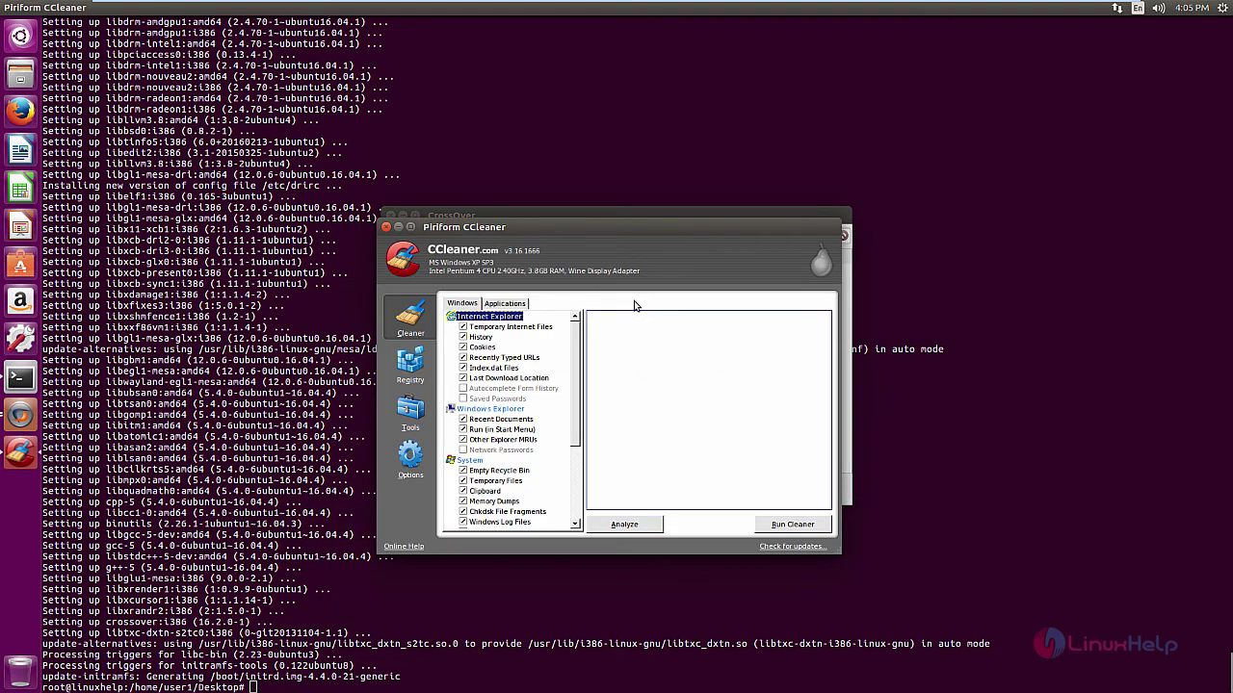